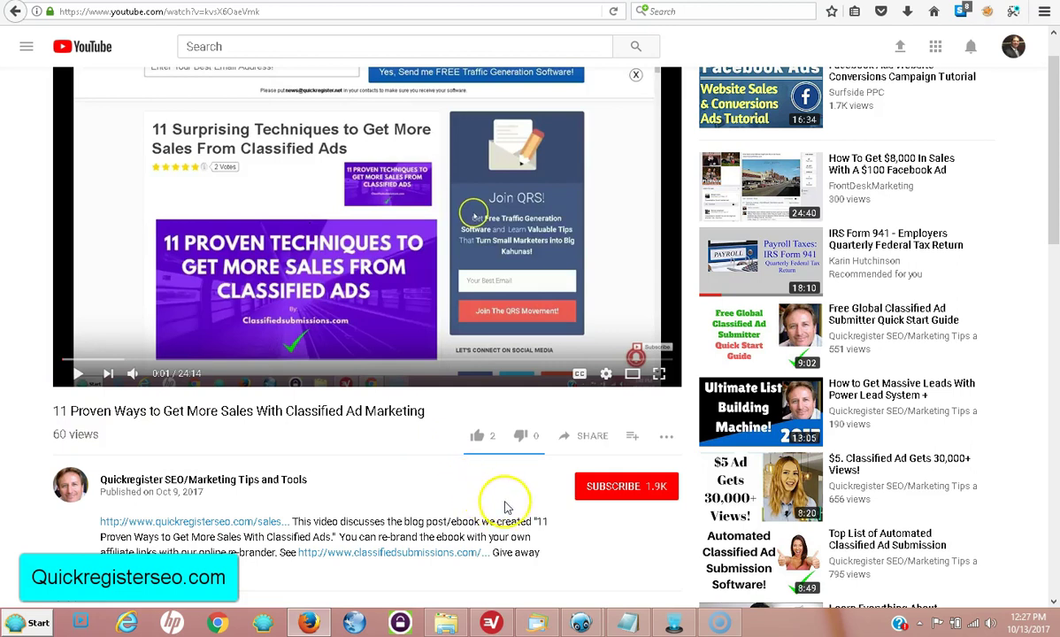
Subscribe to the video's YouTube channel and scroll down toward the comments.
click(620, 494)
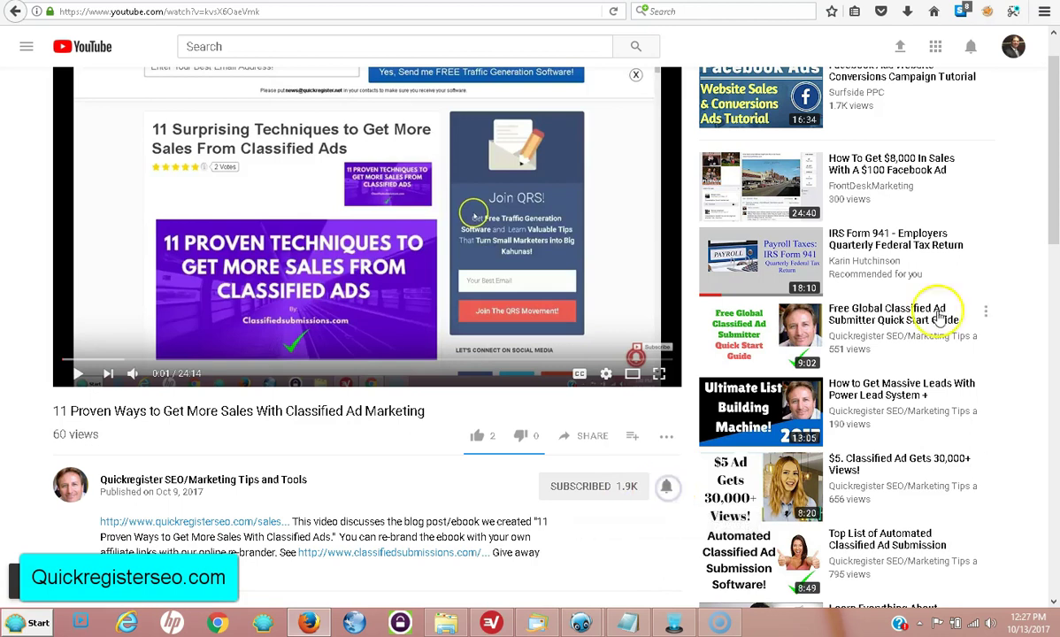
drag(1051, 213, 1054, 296)
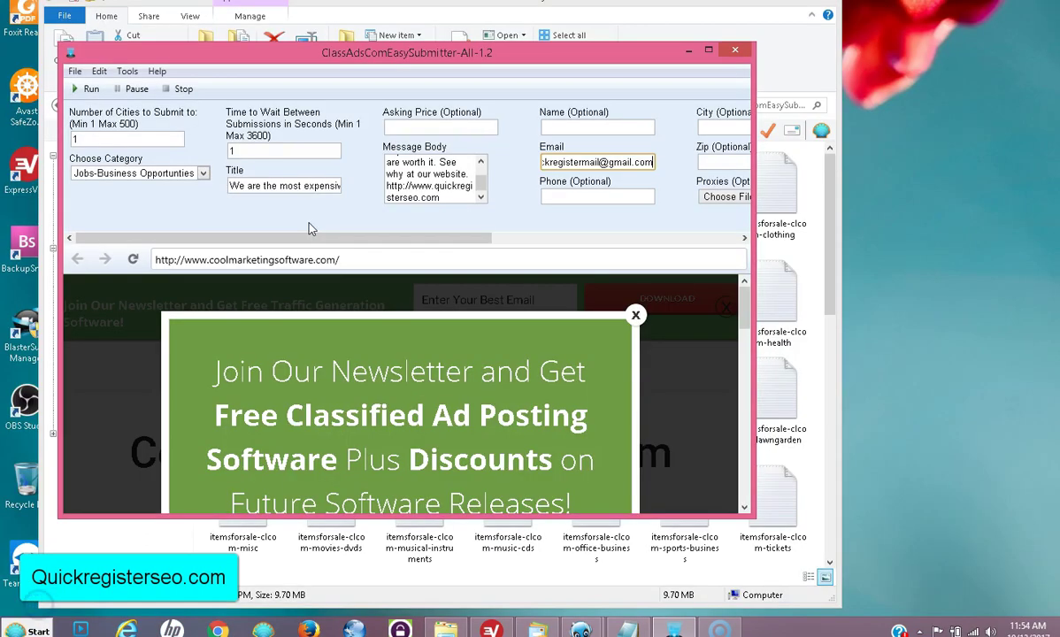
click(254, 234)
Maximize the ClassAdsComEasySubmitter window to show all ad settings and the built-in browser.
click(90, 91)
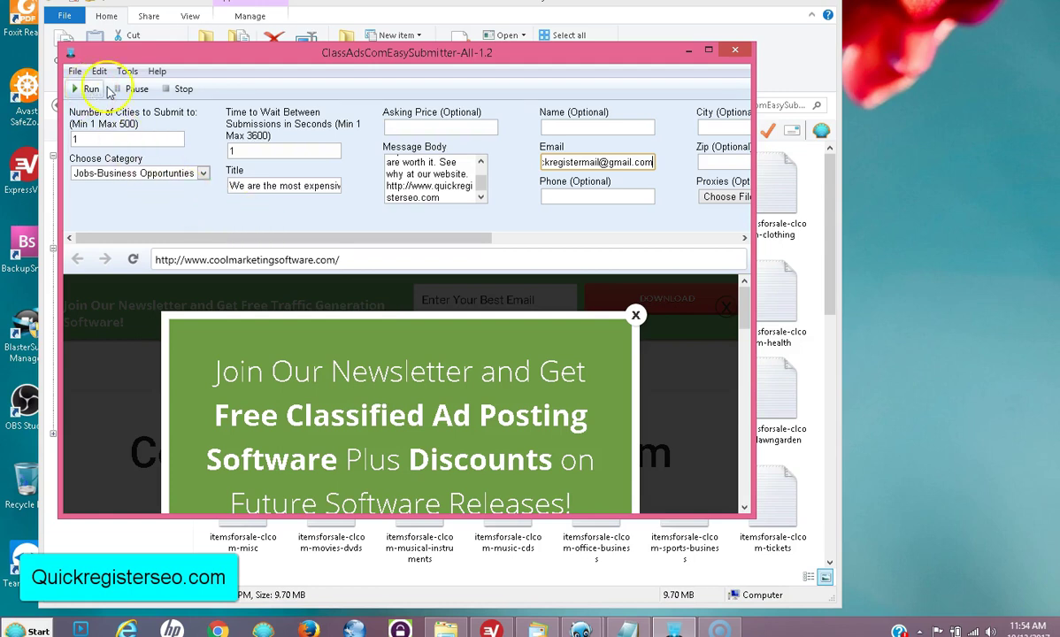
click(708, 50)
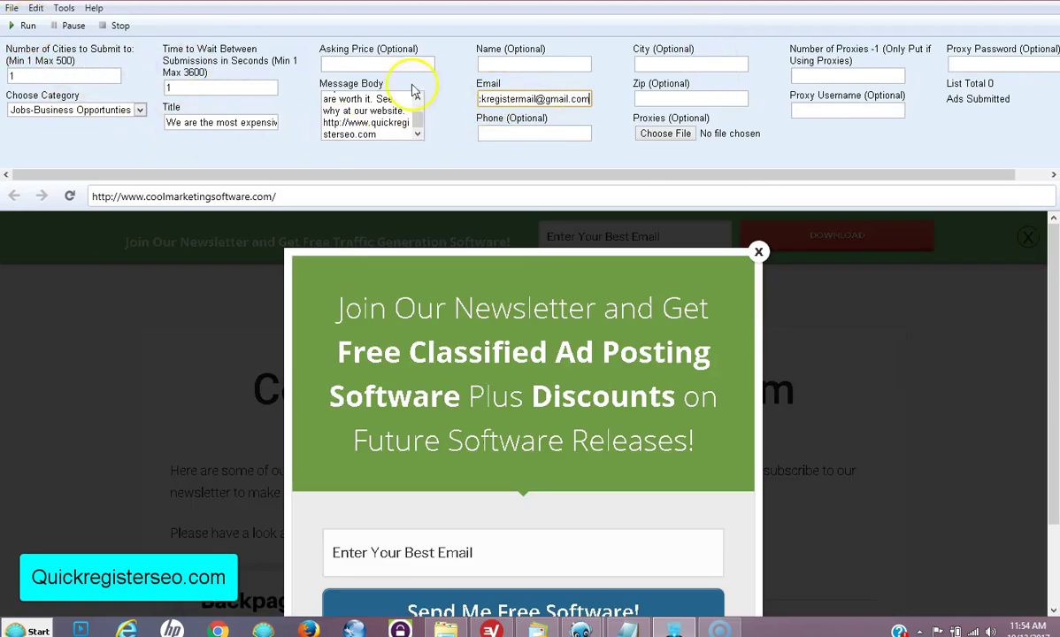
Run the submitter to post the ad in Rochester Business Opportunities, then stop the run.
click(25, 27)
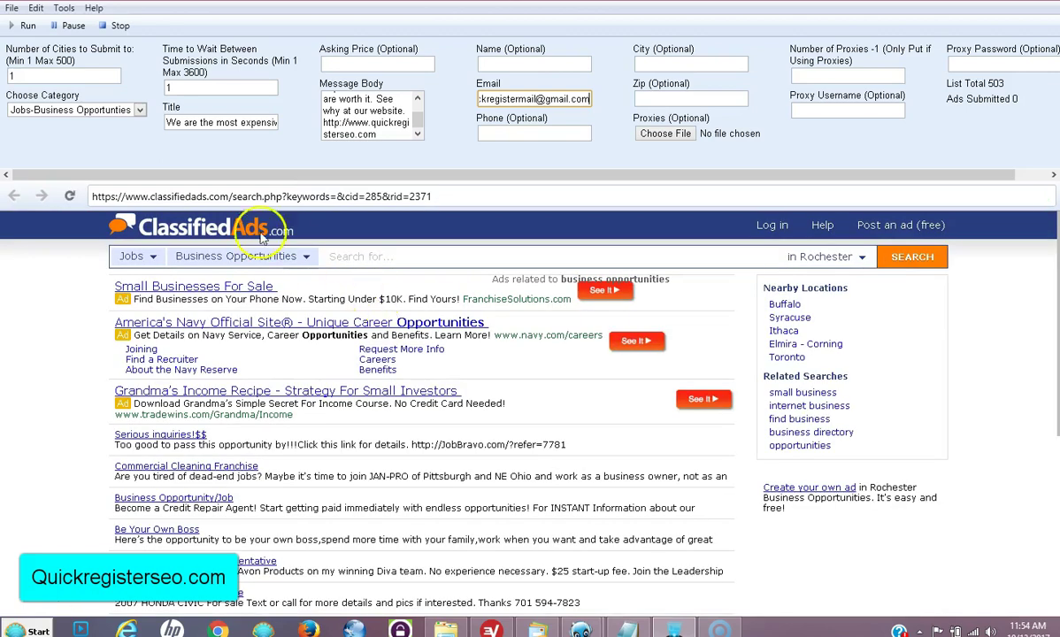
click(139, 111)
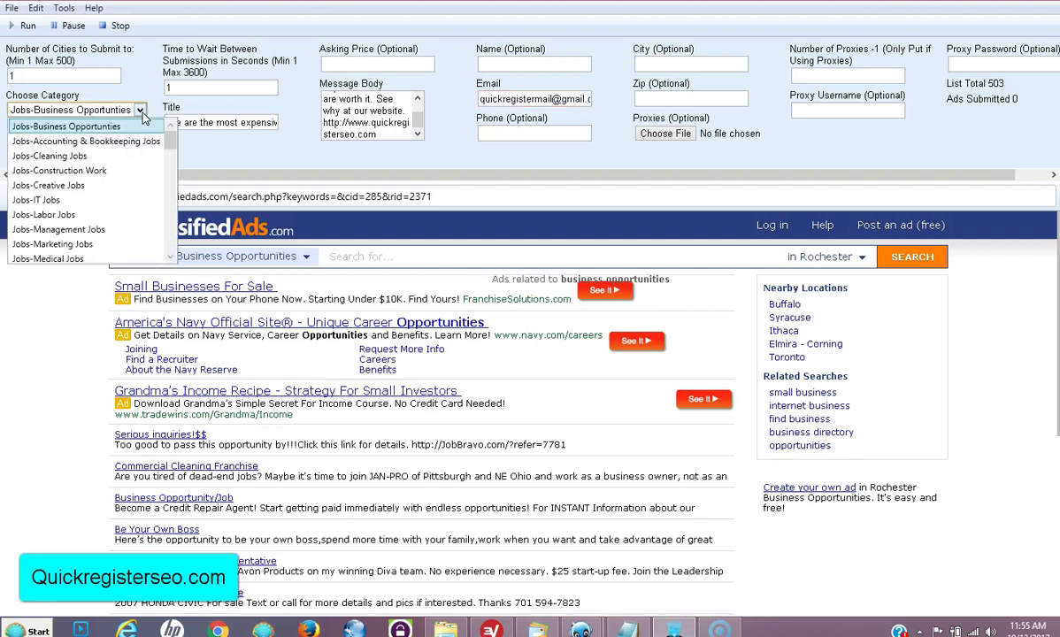
click(140, 111)
click(140, 110)
click(223, 175)
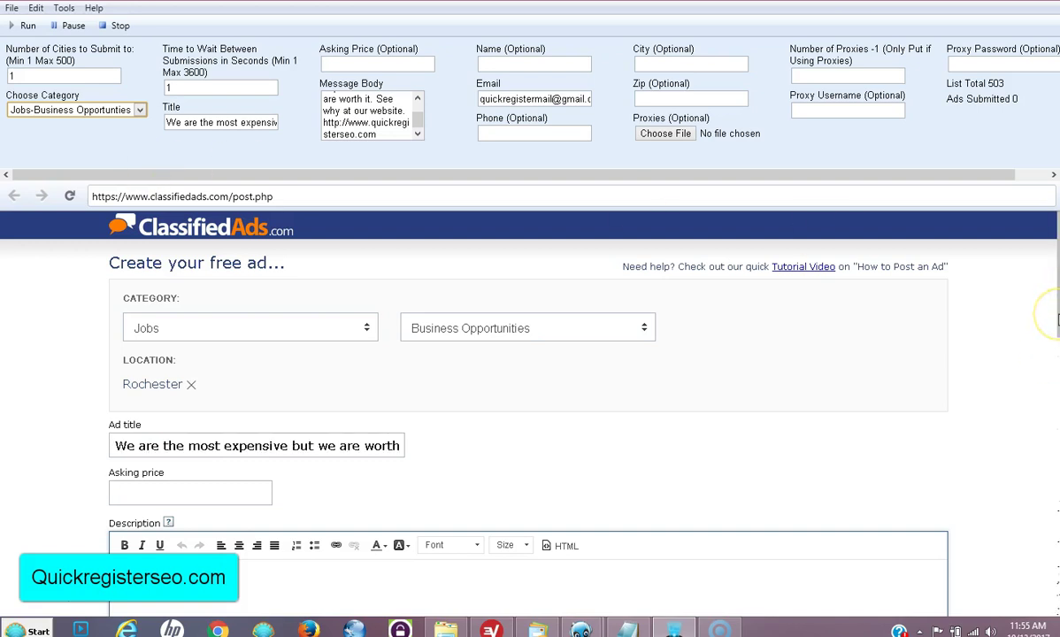
drag(1058, 321, 1058, 387)
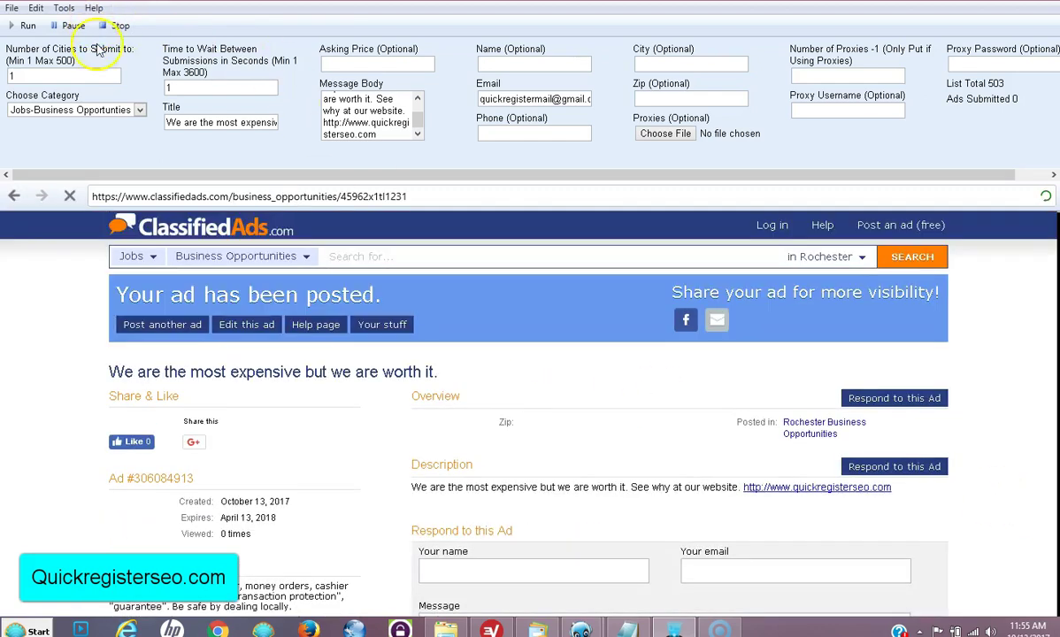
click(120, 26)
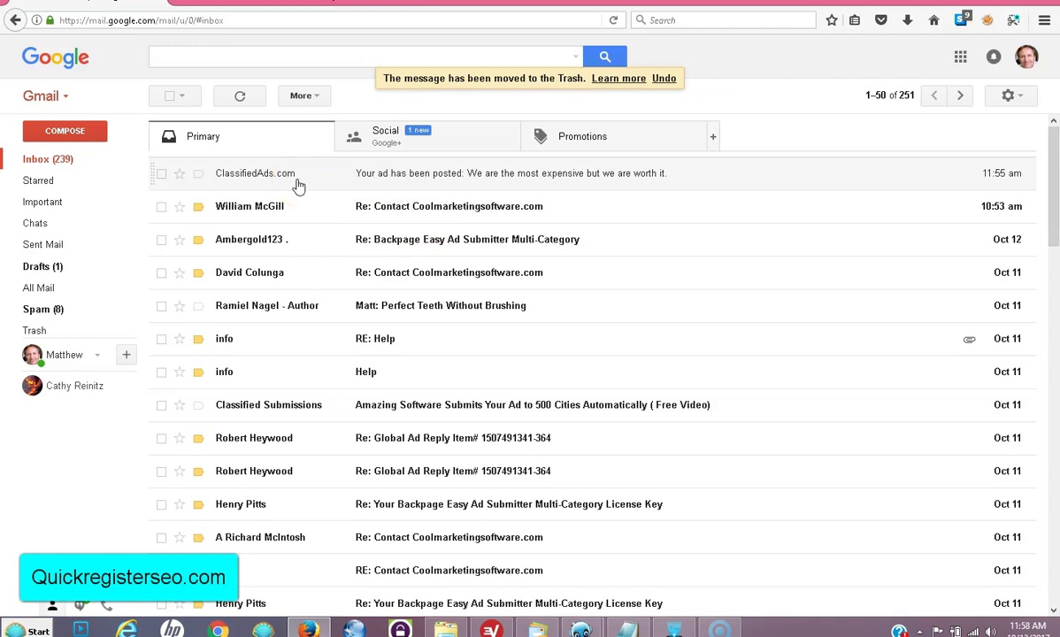
Open the 'Your ad has been posted' email and follow its EDIT link.
click(359, 172)
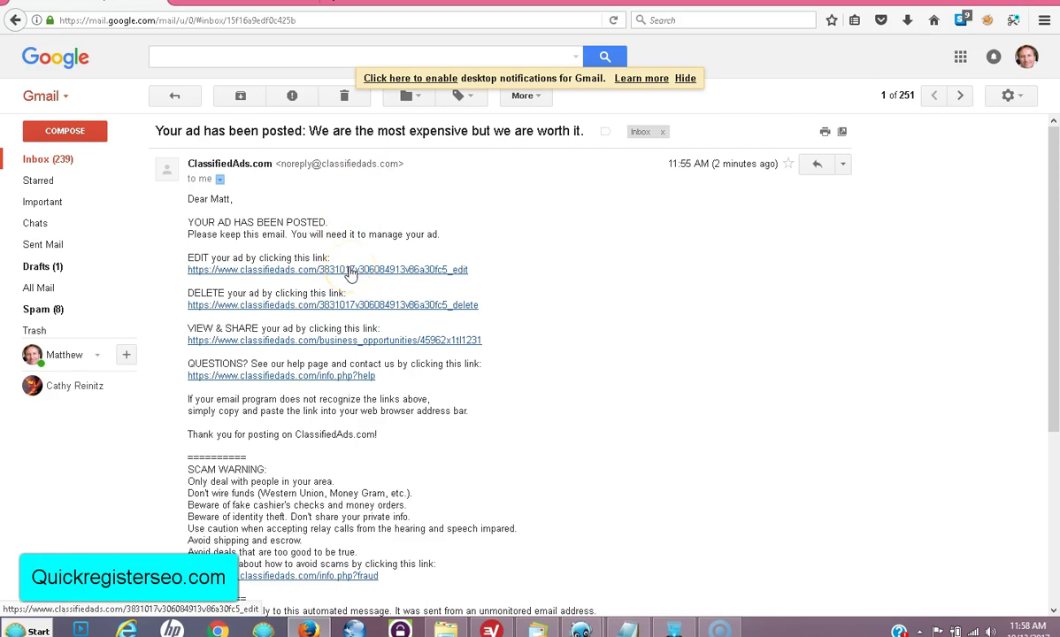
click(351, 270)
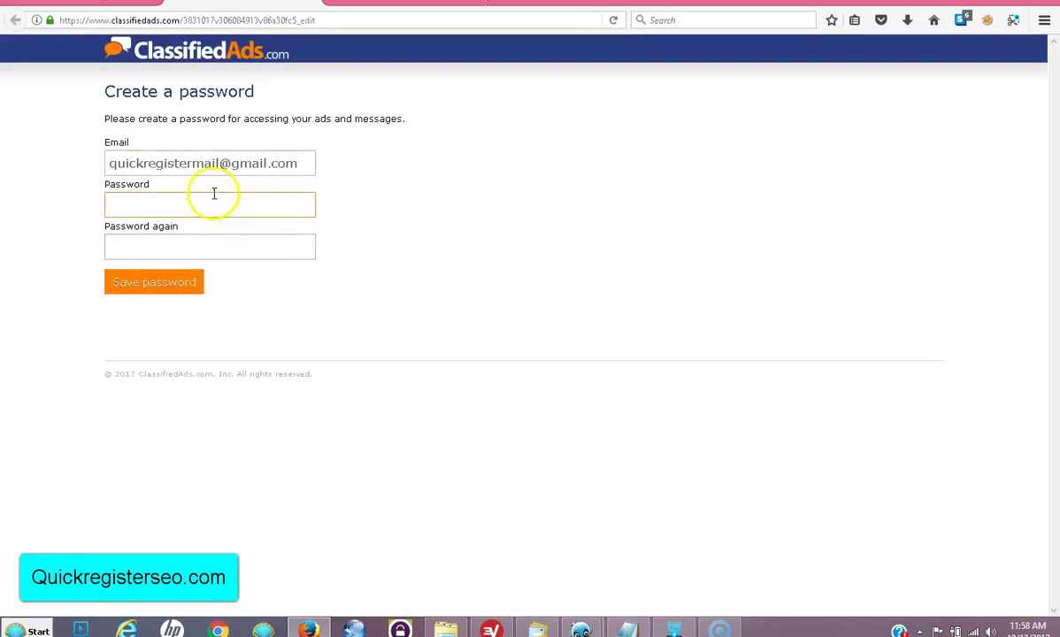
Enter the new account password in both password fields and save it.
click(140, 207)
click(27, 605)
click(151, 282)
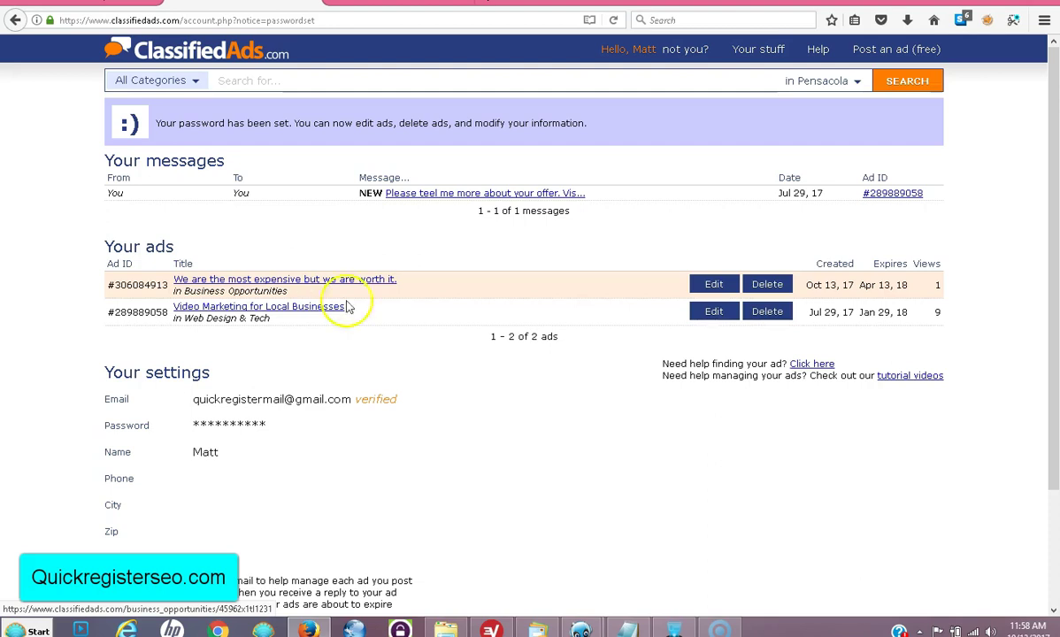
Set Number of Cities to Submit to 5 and run the submitter again.
click(674, 628)
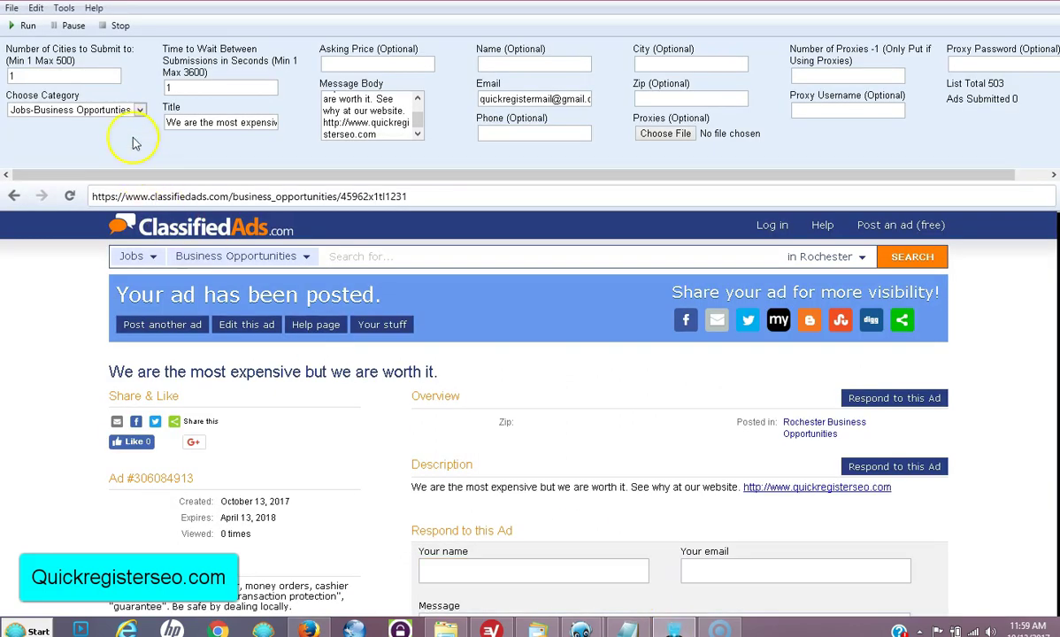
click(35, 74)
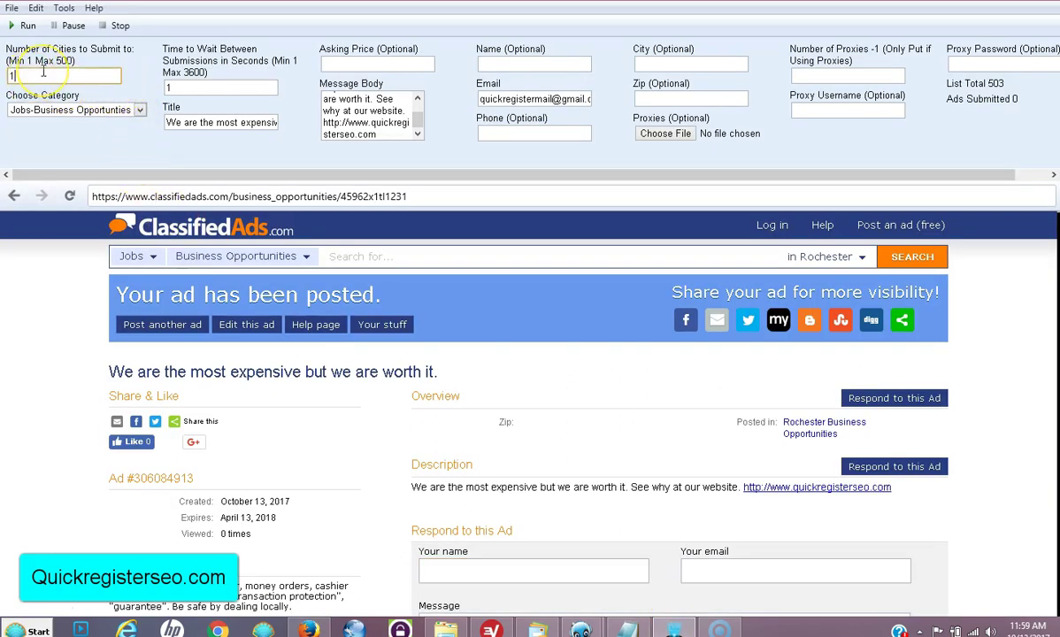
key(BackSpace)
text(5)
click(31, 31)
click(331, 232)
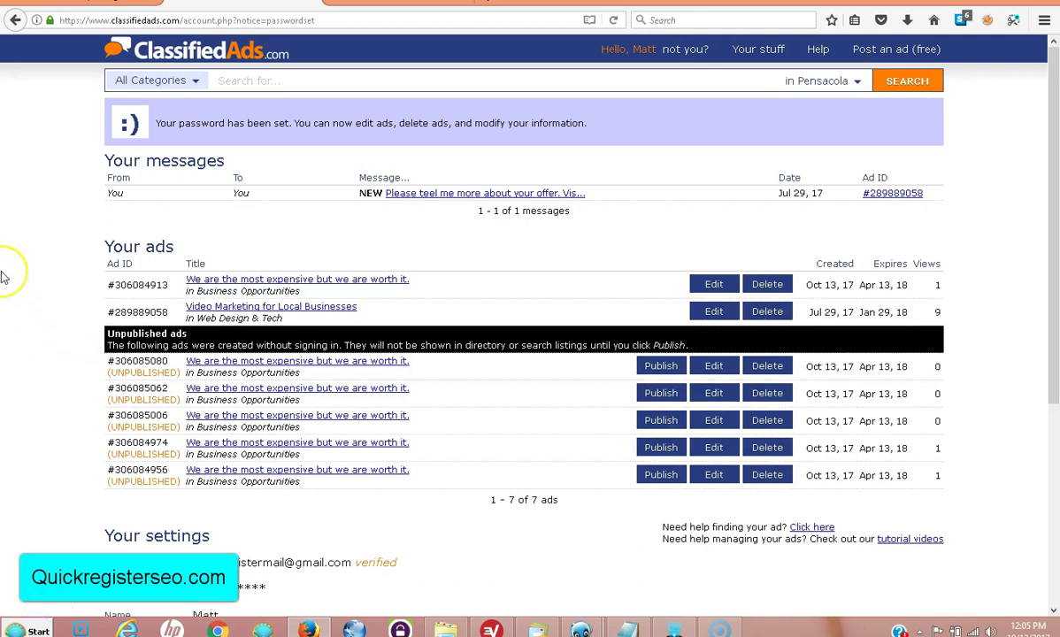
Return to the ClassifiedAds account page listing two live and five unpublished ads.
click(672, 628)
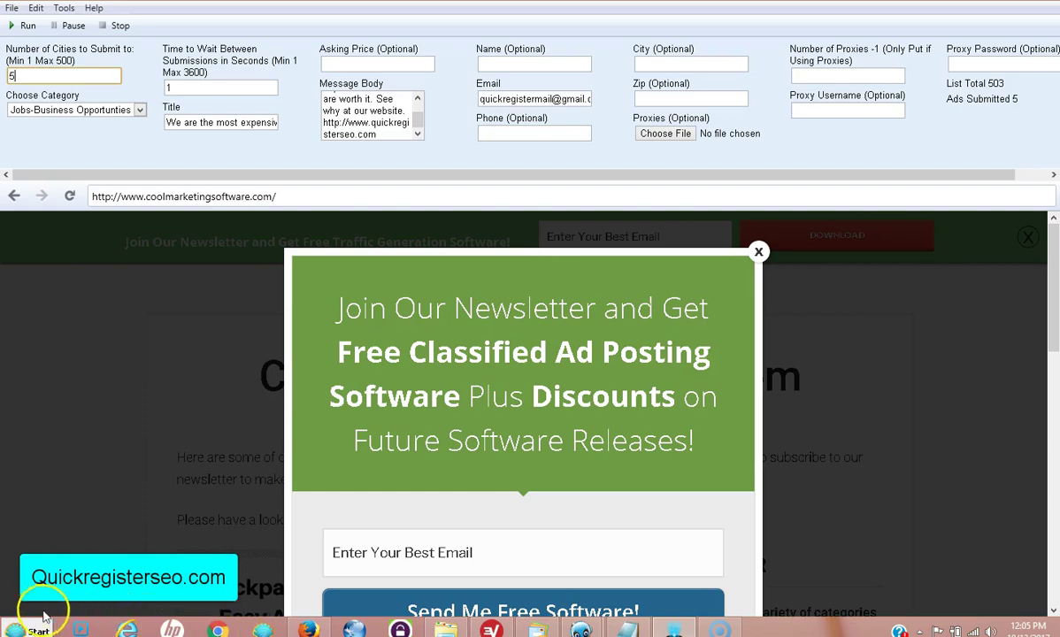
key(alt+Tab)
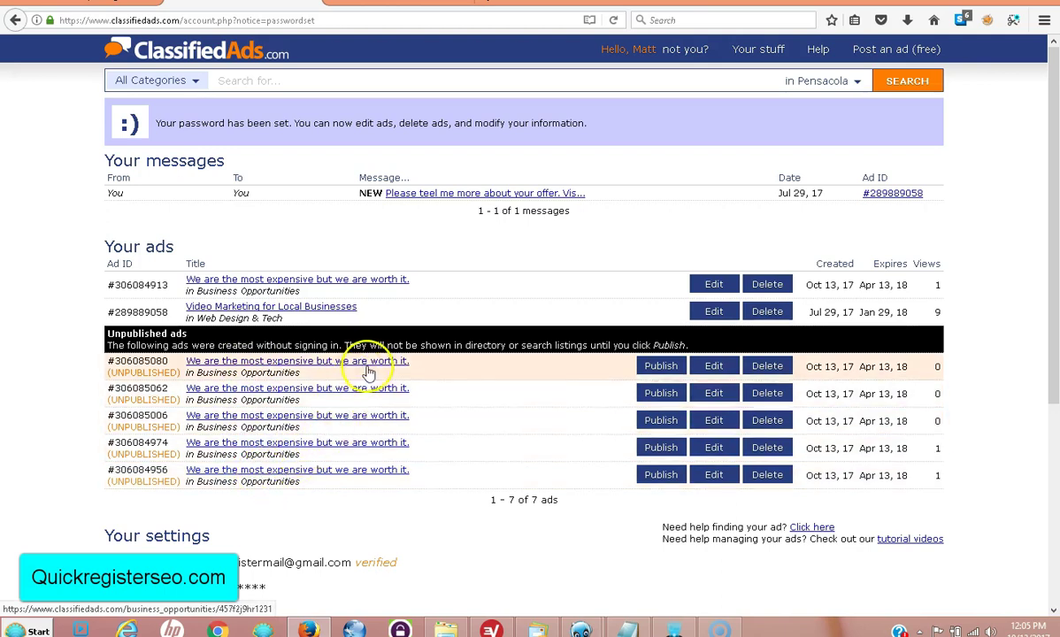
Publish the five unpublished ads #306085080, #306085062, #306085006, #306084956 and #306084974.
click(665, 365)
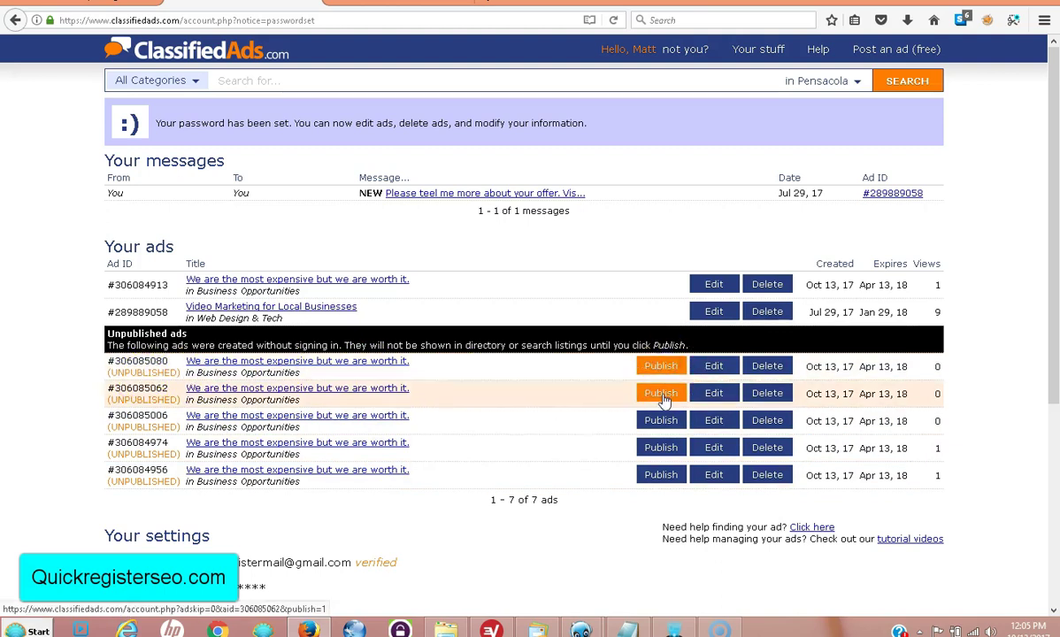
click(662, 394)
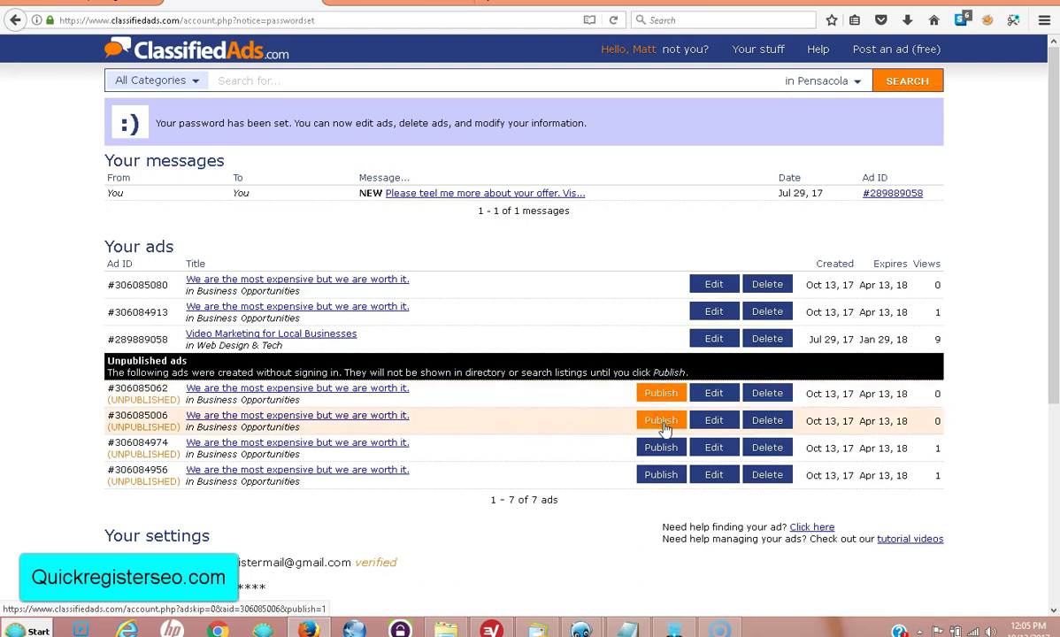
click(664, 447)
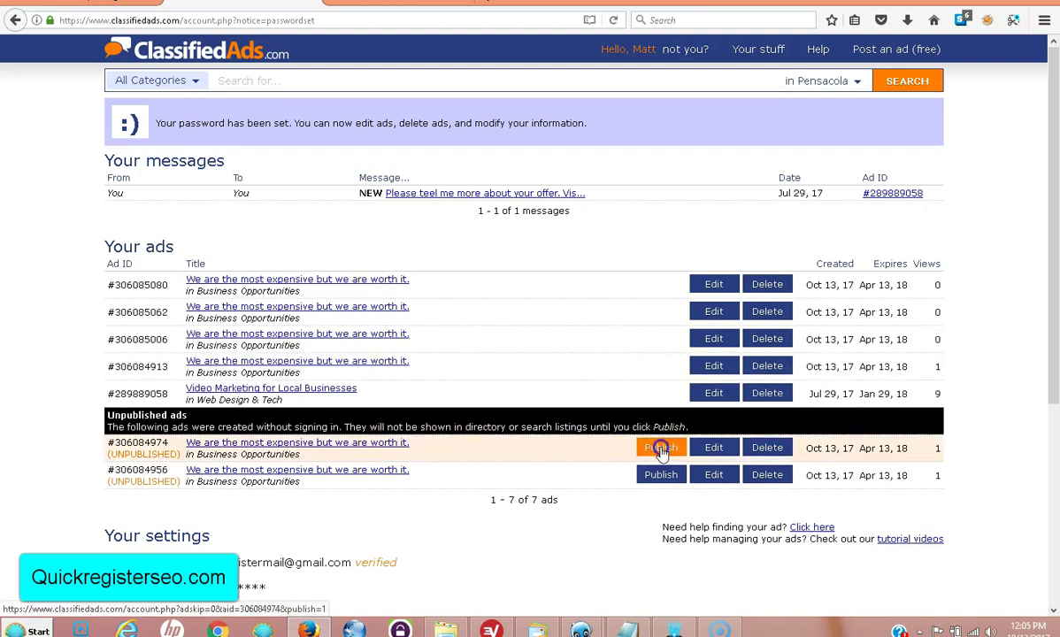
click(661, 478)
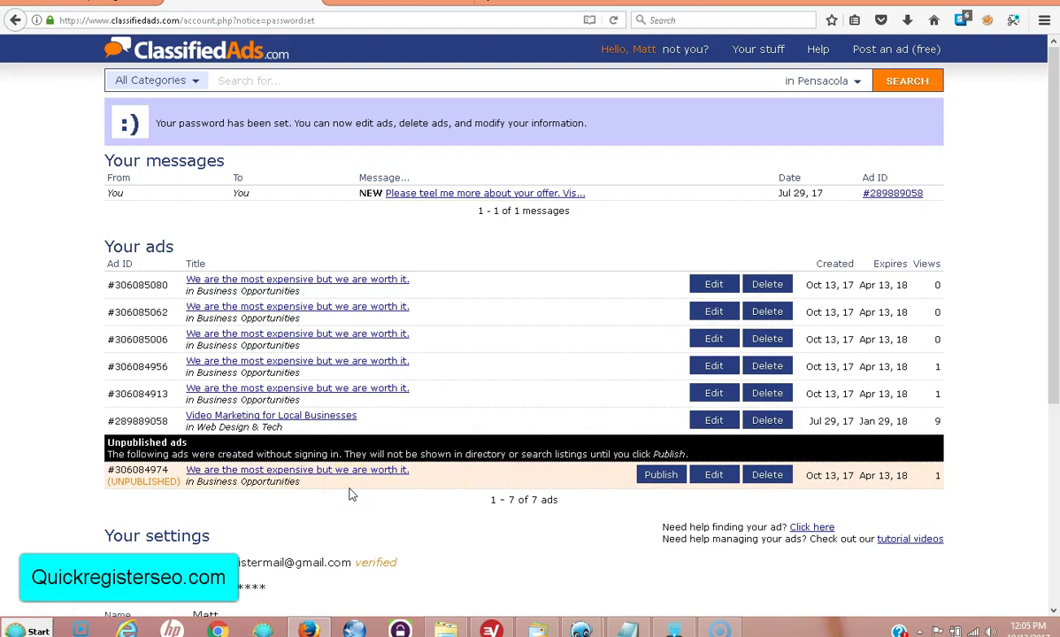
click(666, 476)
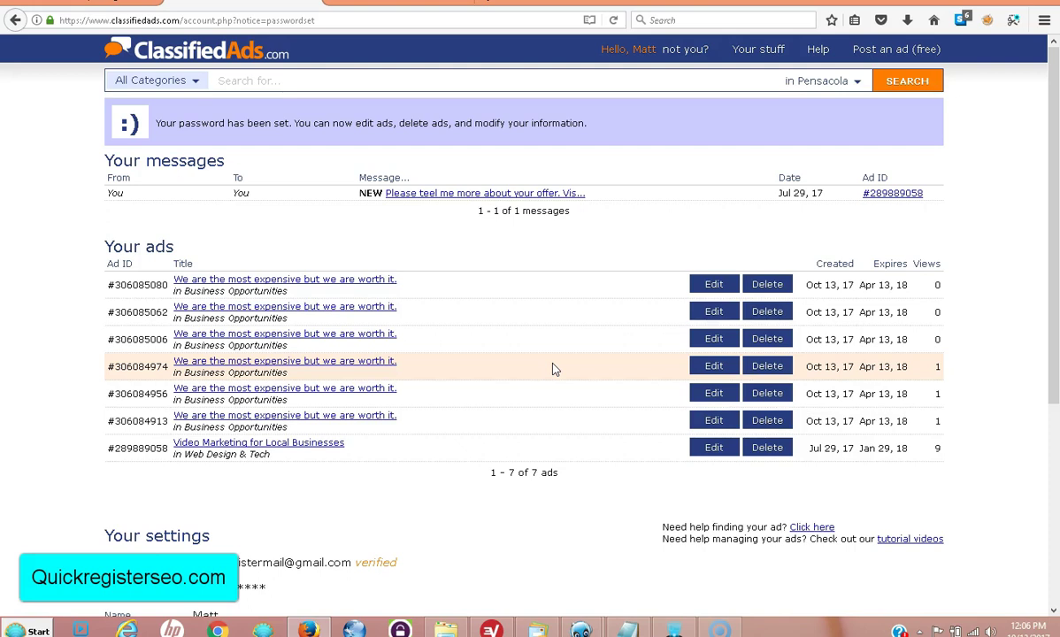
click(363, 281)
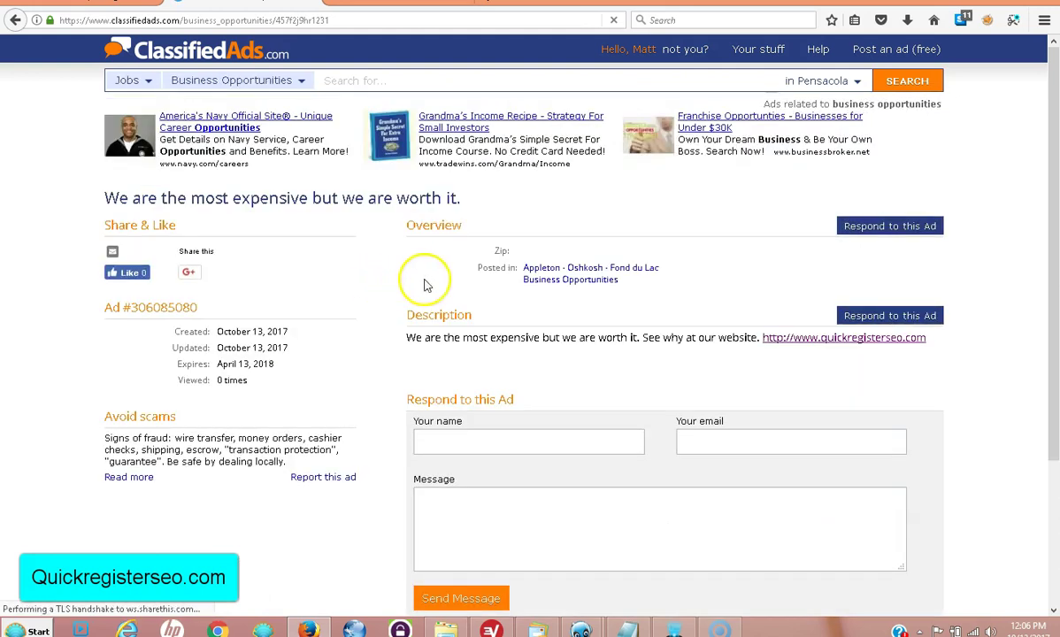
click(15, 20)
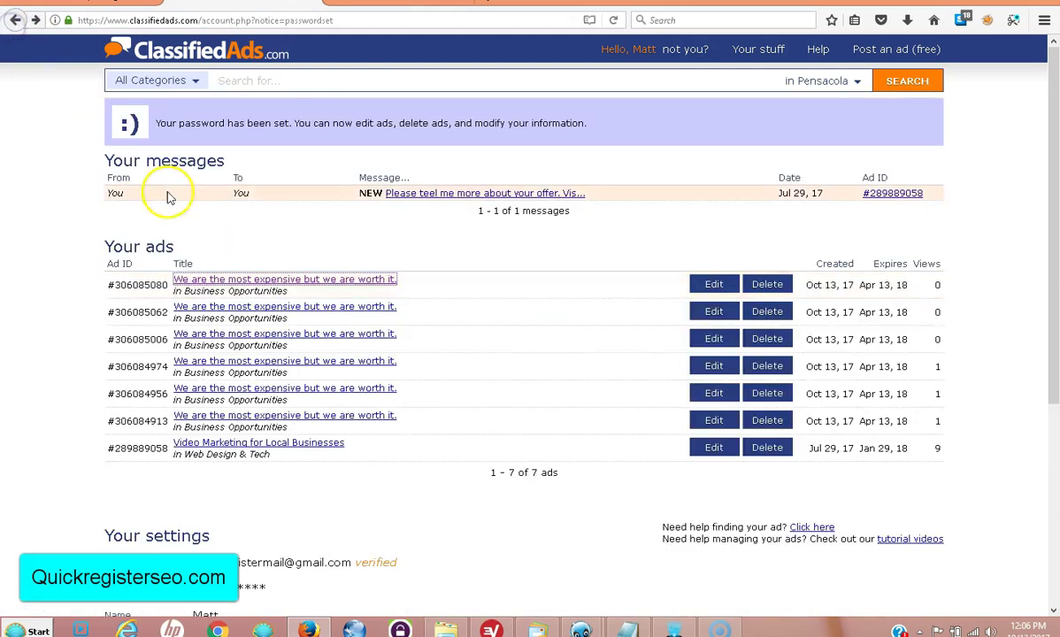
click(258, 306)
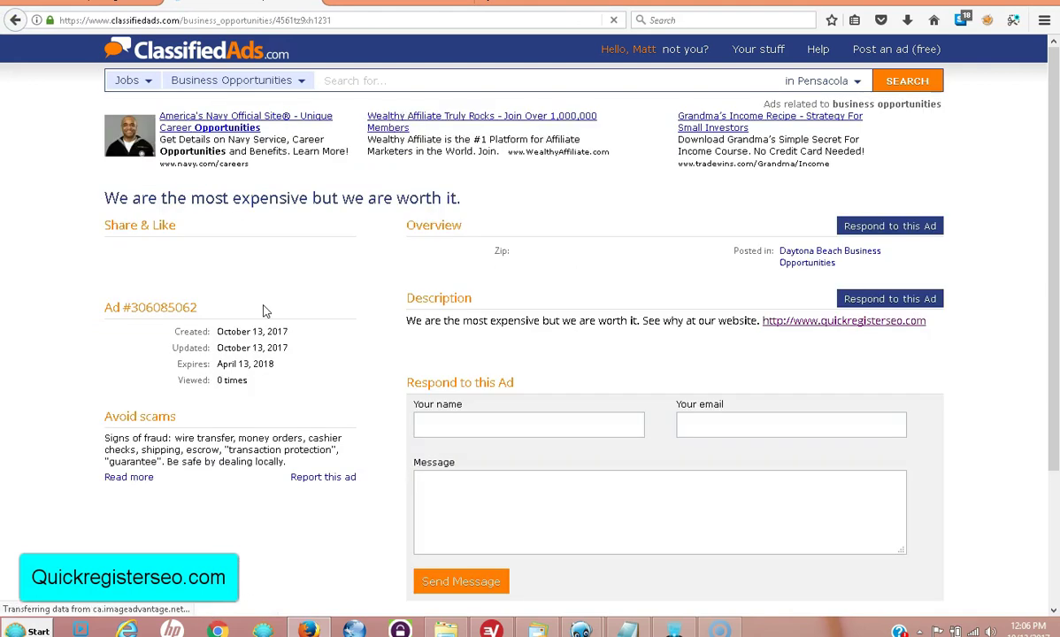
click(15, 21)
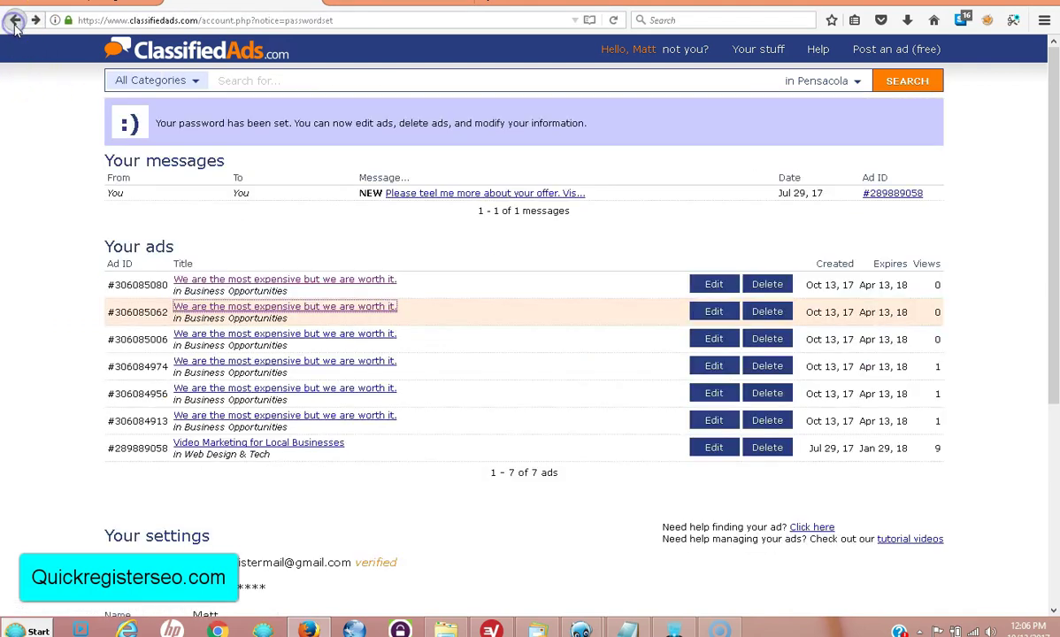
click(252, 335)
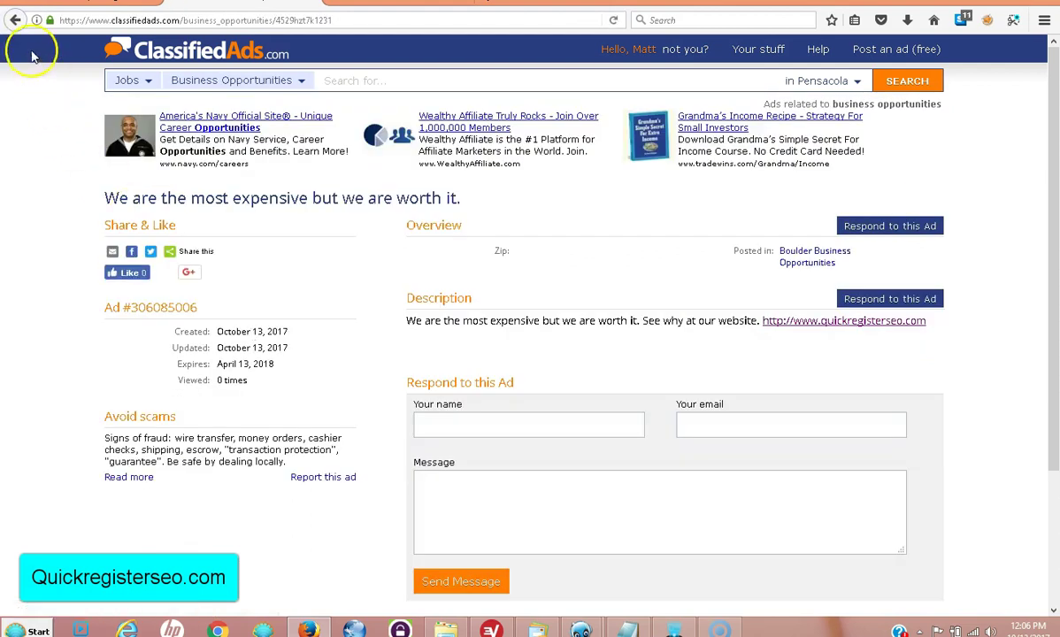
click(15, 25)
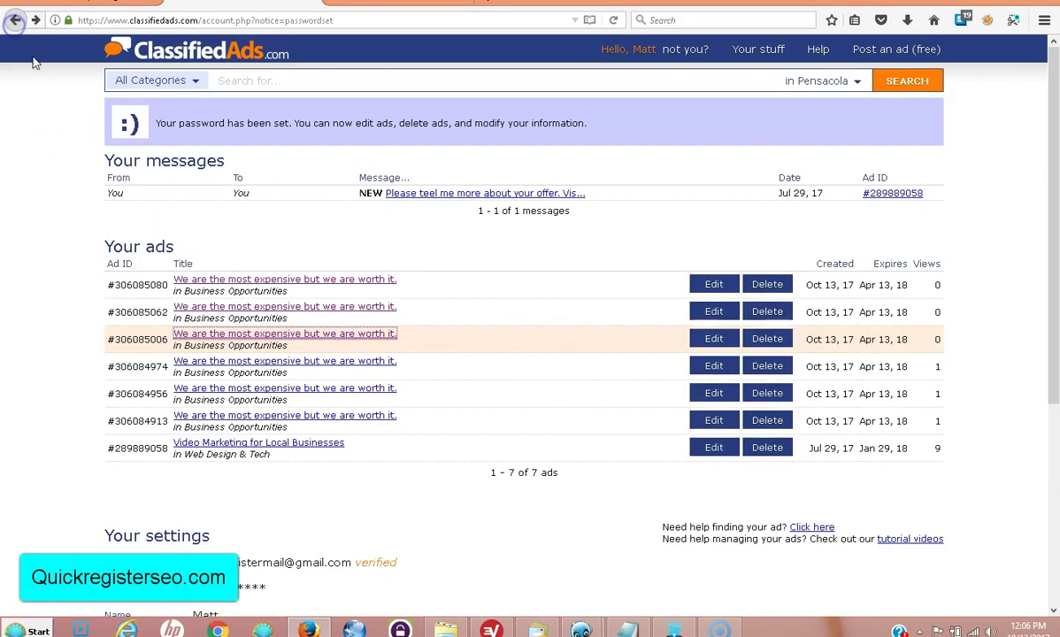
click(242, 362)
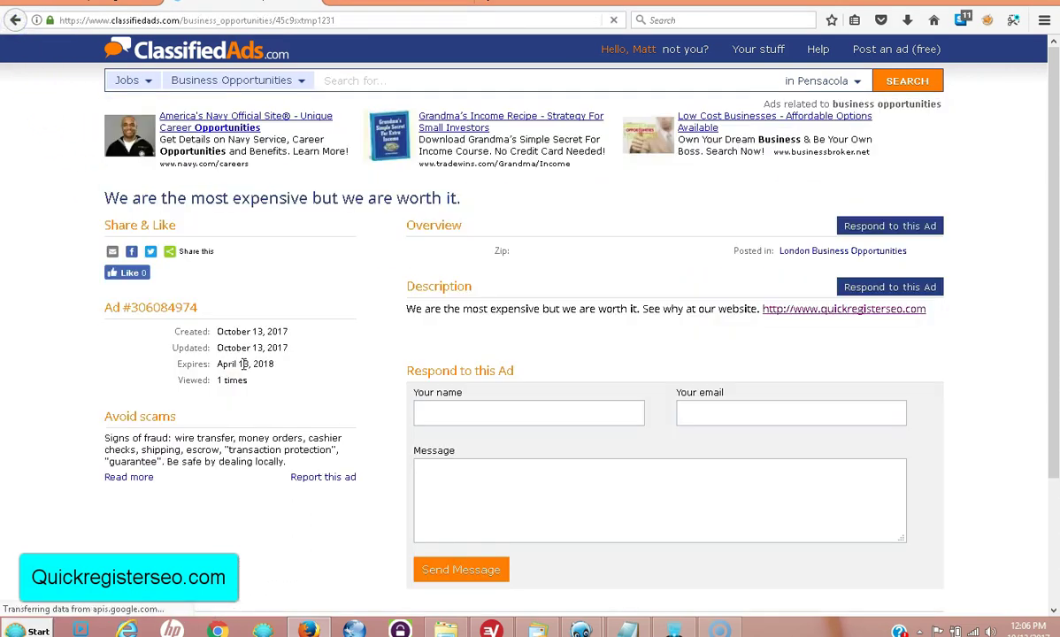
click(15, 20)
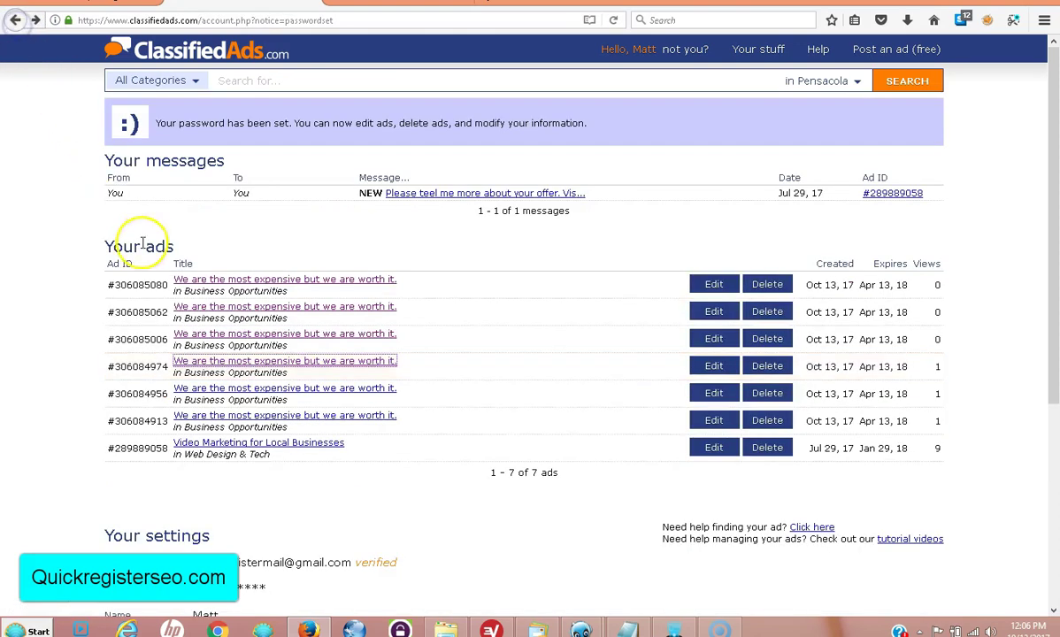
click(232, 389)
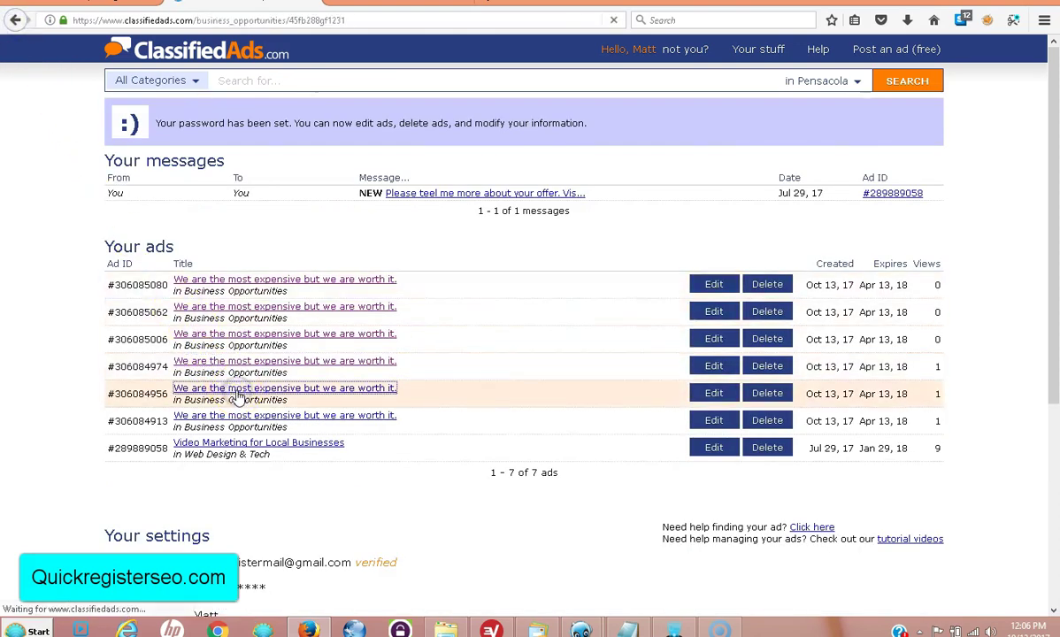
click(15, 19)
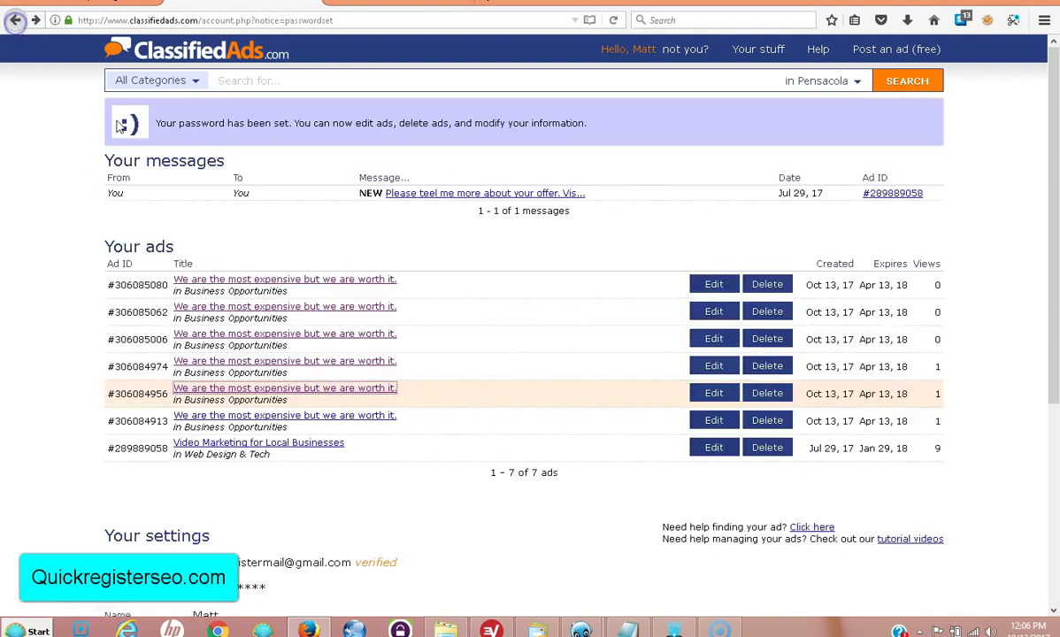
click(302, 416)
click(15, 19)
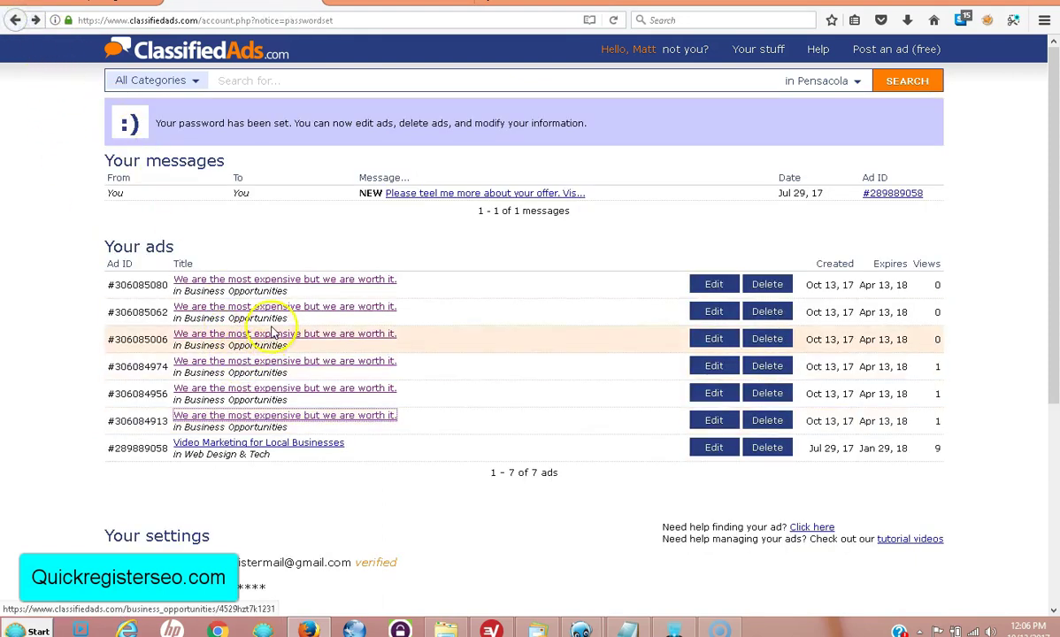